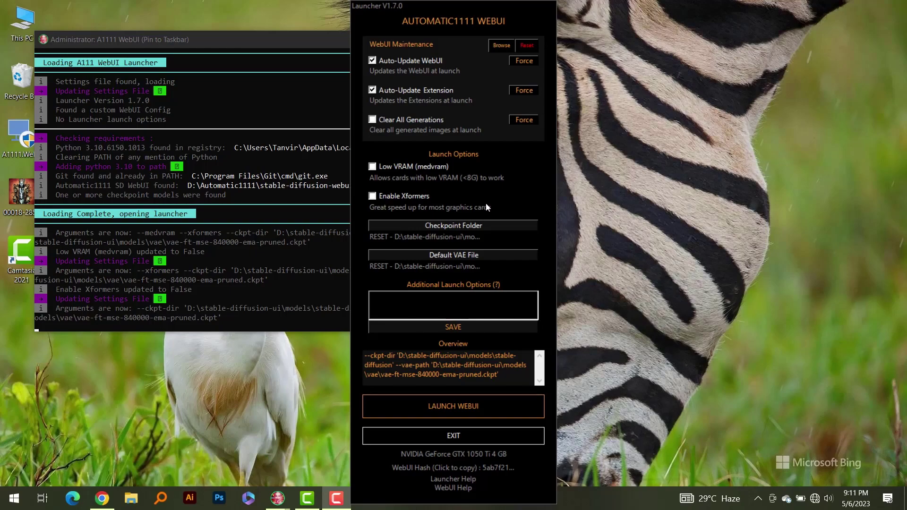
Step: Launch the WebUI with Low VRAM and Xformers disabled, and set the txt2img seed to 1234567
{"action": "left_click", "coordinate": [445, 407]}
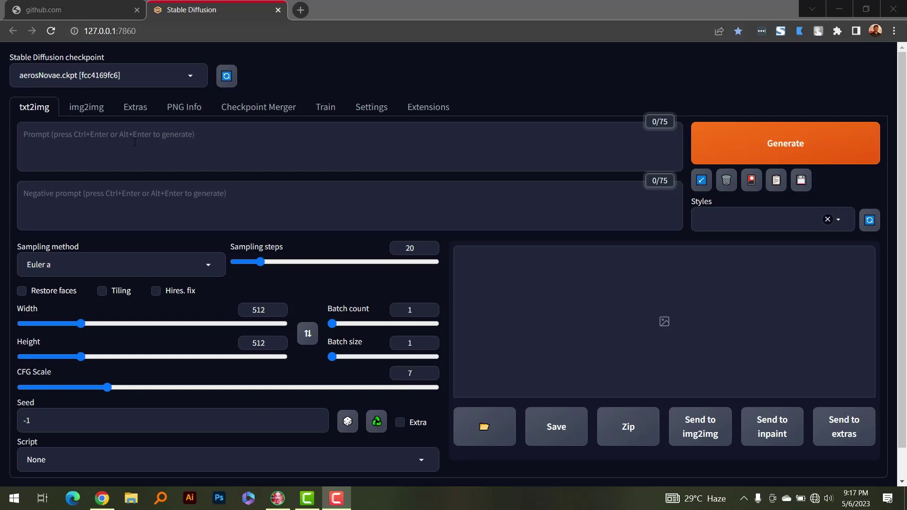
{"action": "double_click", "coordinate": [100, 412]}
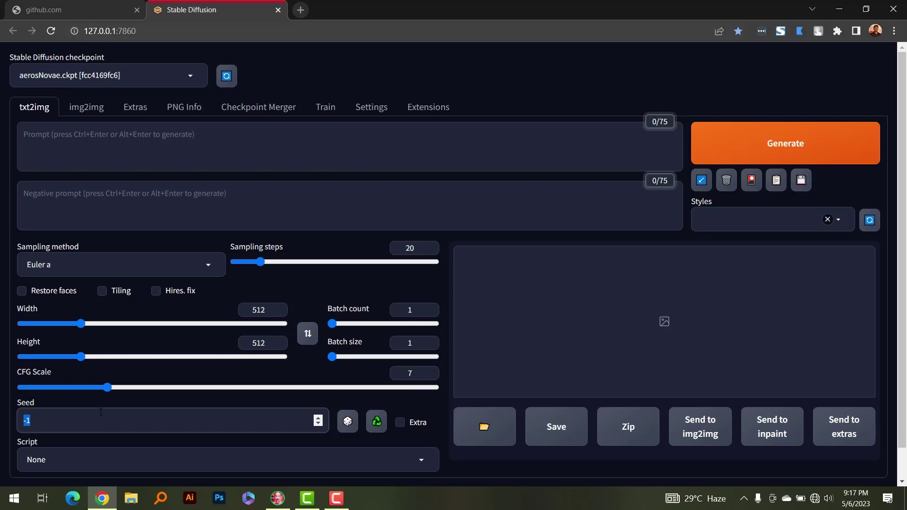
{"action": "type", "text": "1234567"}
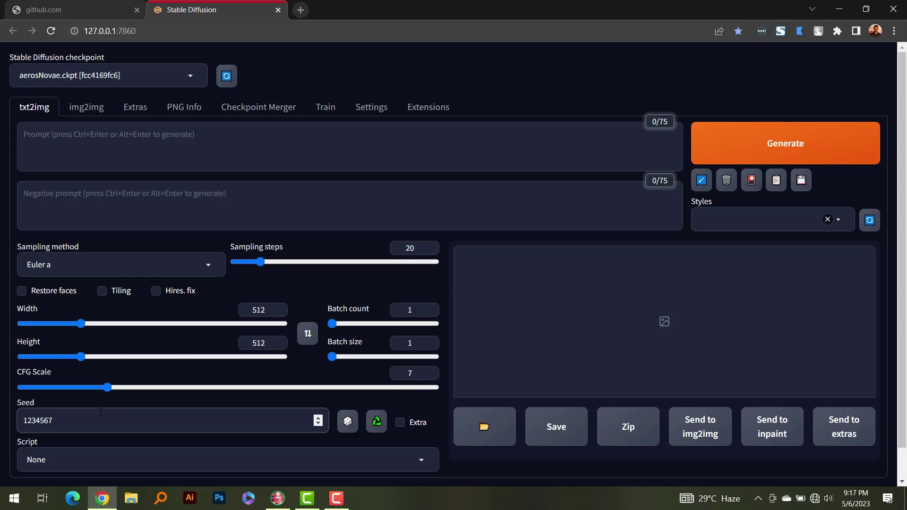
Step: Enter the prompt "Royal queen" and generate the image at the default 512 x 512 size
{"action": "left_click", "coordinate": [87, 143]}
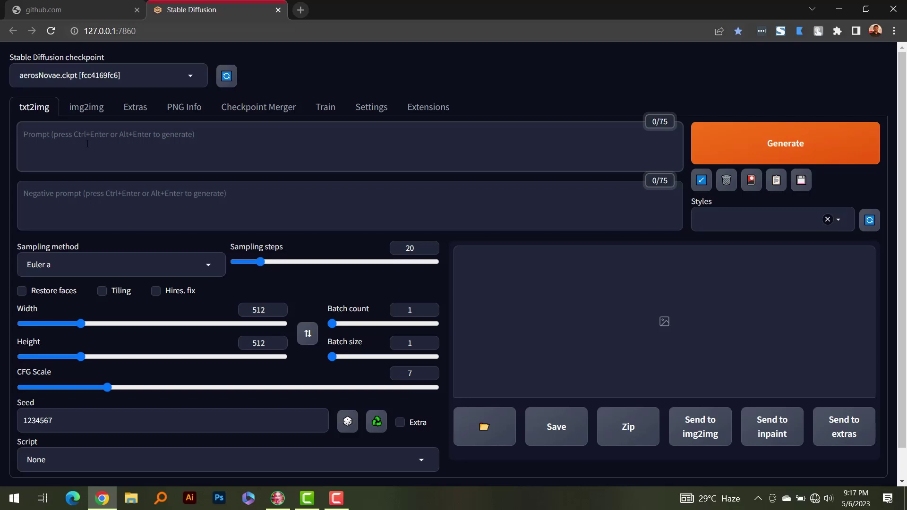
{"action": "type", "text": "Royal queen"}
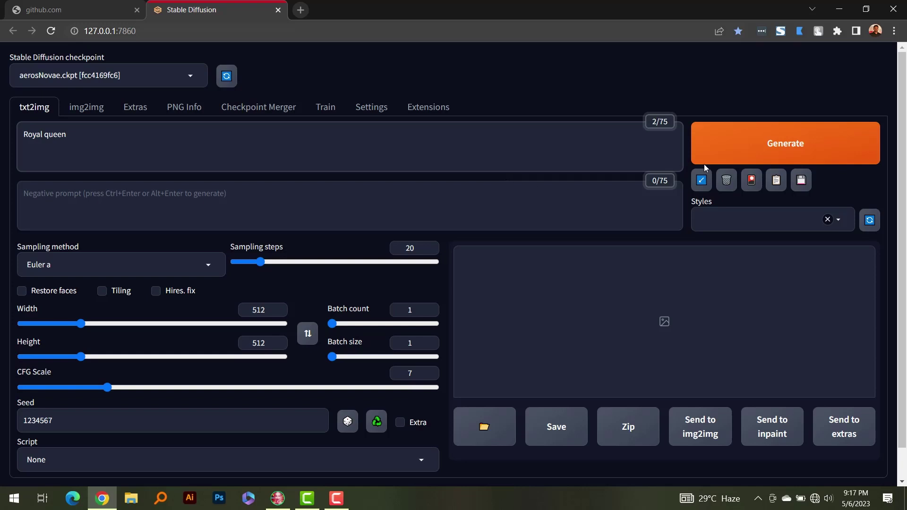
{"action": "left_click", "coordinate": [775, 144]}
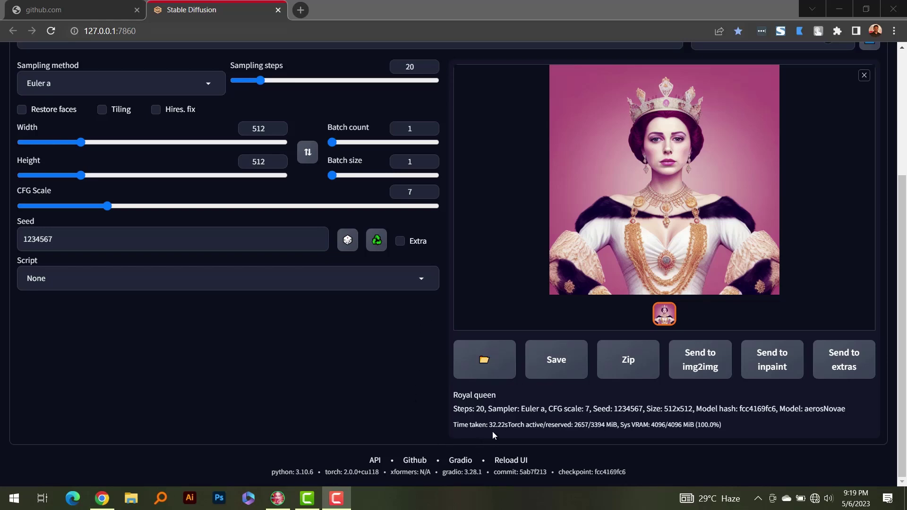
Step: Set both the width and the height of the image to 768
{"action": "scroll", "coordinate": [312, 367], "scroll_direction": "up", "scroll_amount": 2}
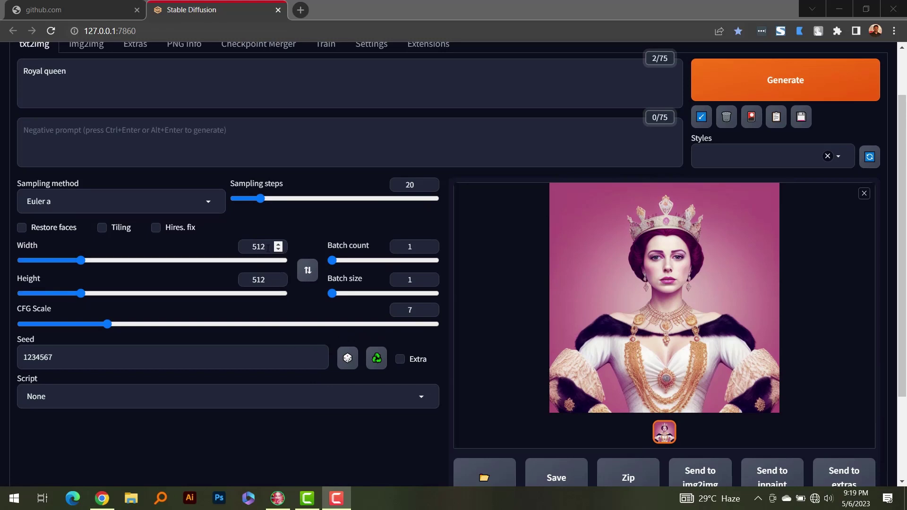
{"action": "left_click_drag", "start_coordinate": [267, 246], "coordinate": [195, 242]}
{"action": "type", "text": "768"}
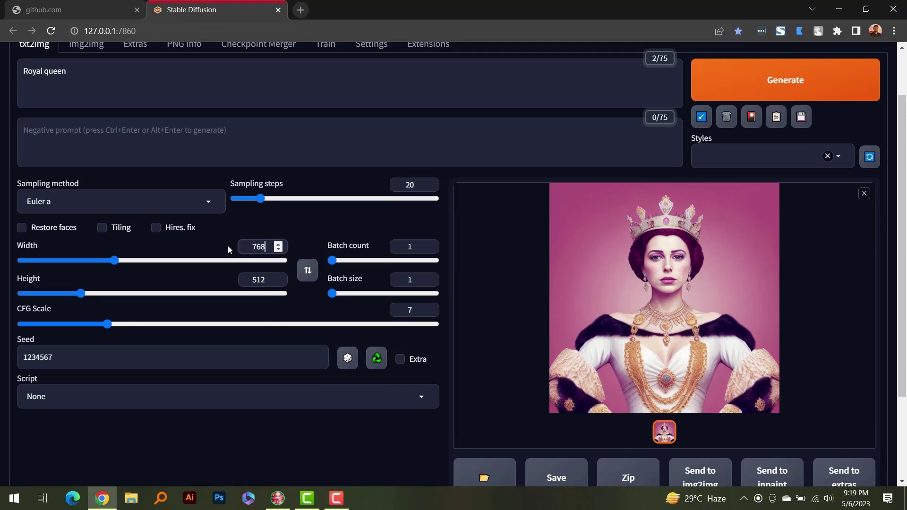
{"action": "left_click_drag", "start_coordinate": [263, 279], "coordinate": [227, 283]}
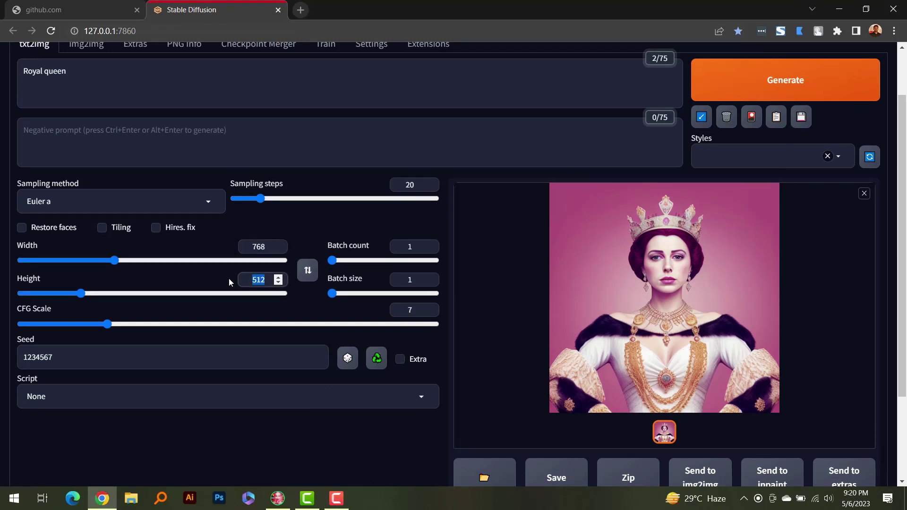
{"action": "type", "text": "768"}
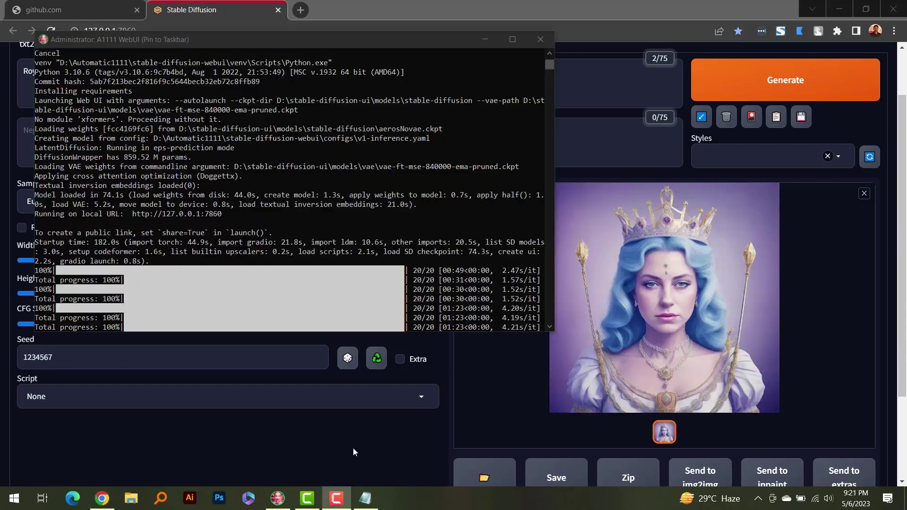
Step: Return from the console to the WebUI and examine the generation details and time taken for the 768 x 768 image
{"action": "left_click", "coordinate": [353, 447]}
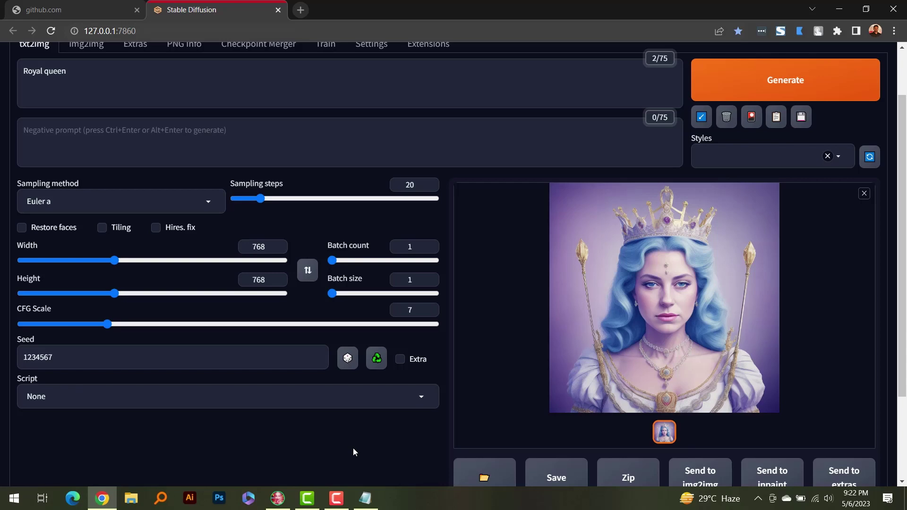
{"action": "scroll", "coordinate": [478, 396], "scroll_direction": "down", "scroll_amount": 2}
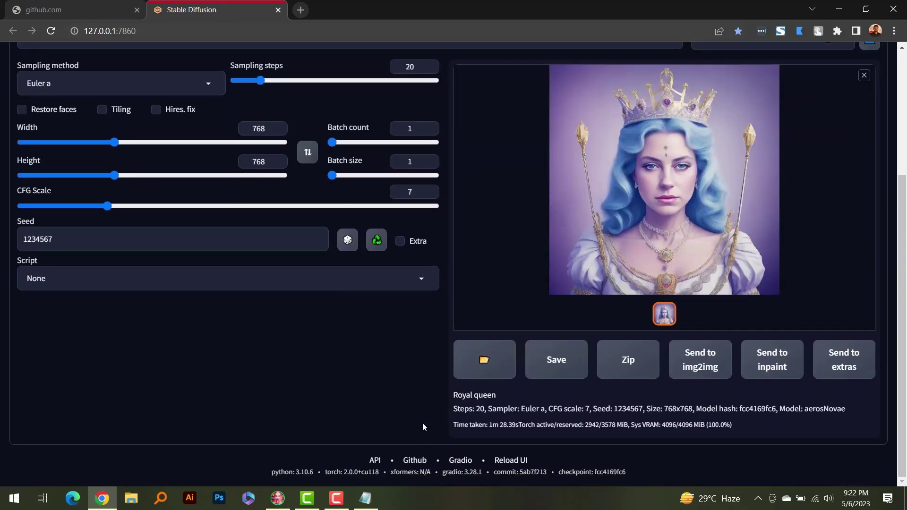
{"action": "scroll", "coordinate": [422, 423], "scroll_direction": "up", "scroll_amount": 2}
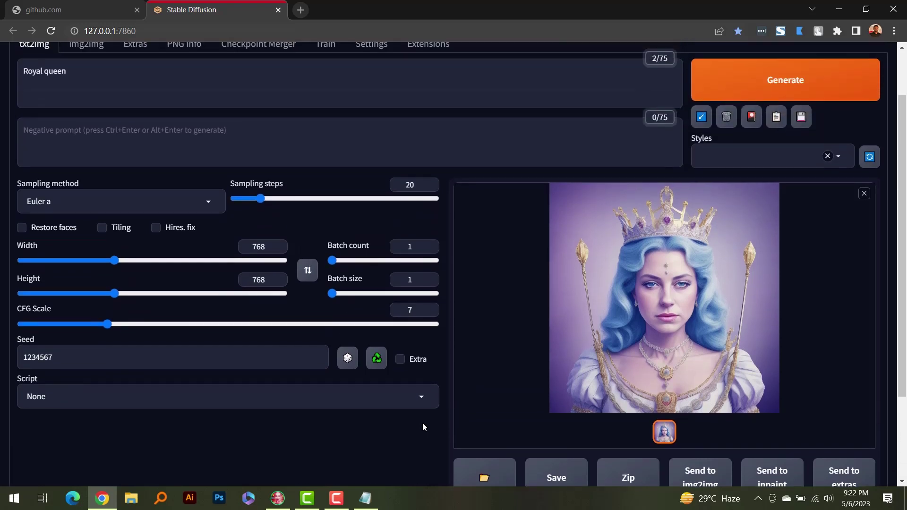
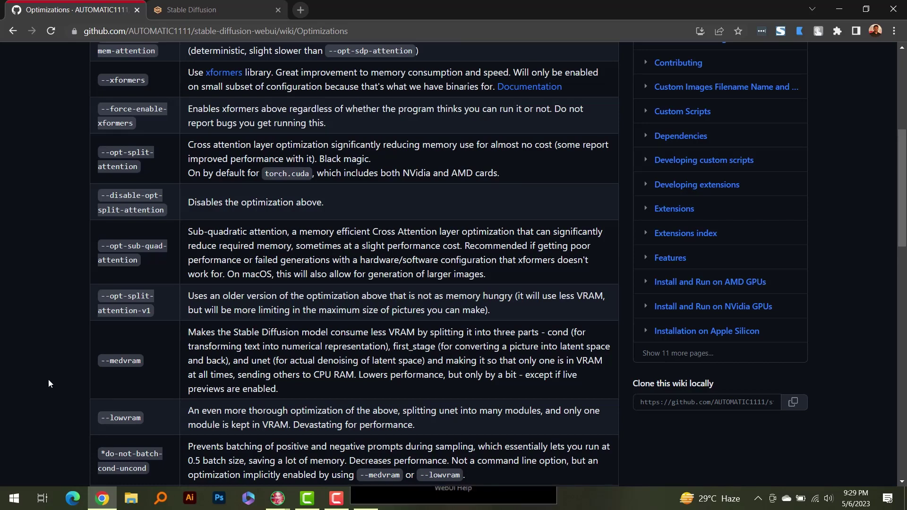
Step: Switch to the AUTOMATIC1111 launcher and enable the Low VRAM (medvram) and Xformers launch options
{"action": "mouse_move", "coordinate": [278, 498]}
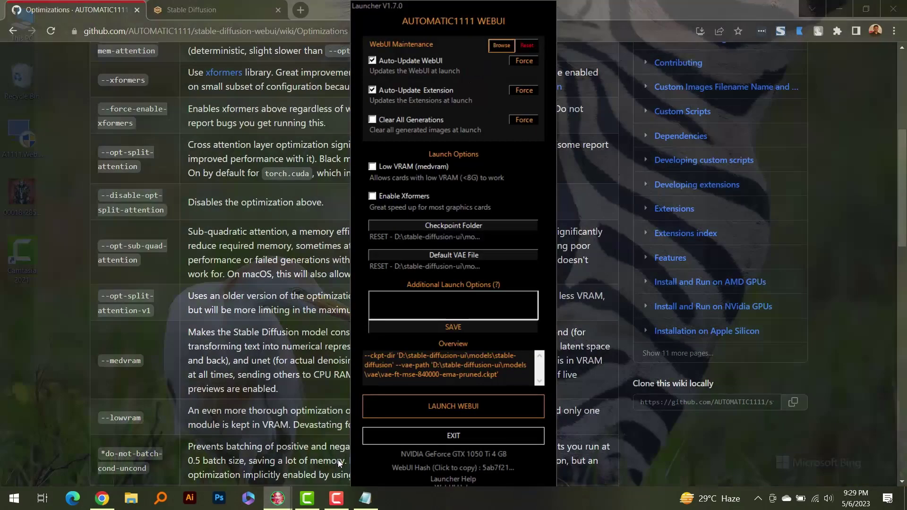
{"action": "left_click", "coordinate": [338, 460]}
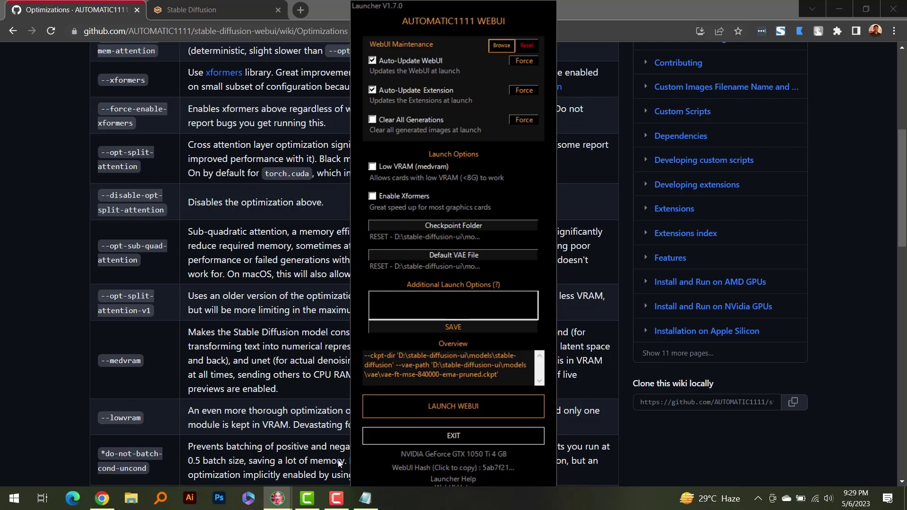
{"action": "key", "text": "space"}
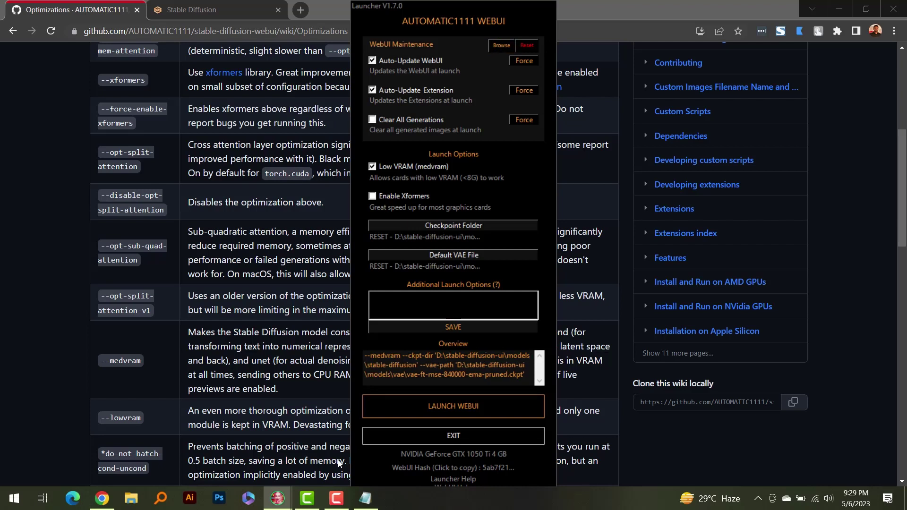
{"action": "key", "text": "space"}
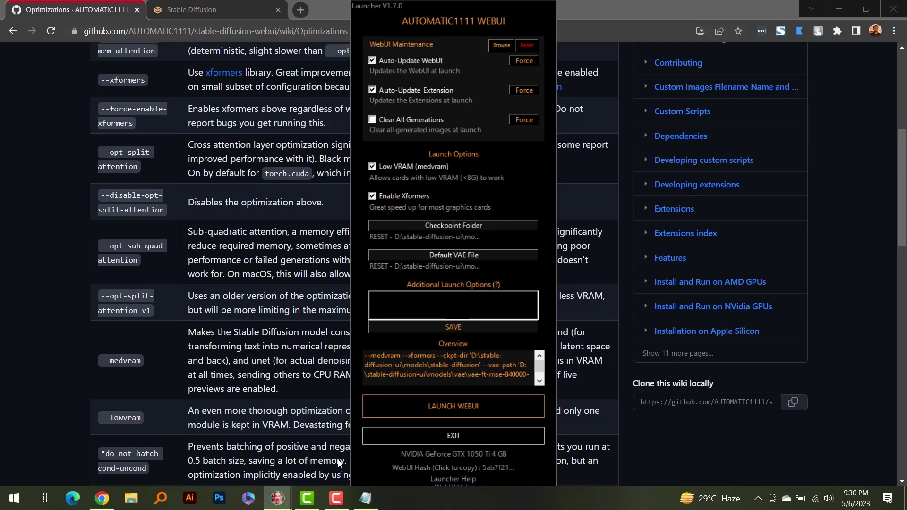
Step: In File Explorer, open the stable-diffusion-webui folder inside Automatic1111 on the DATA (D:) drive
{"action": "left_click", "coordinate": [131, 498]}
{"action": "scroll", "coordinate": [293, 360], "scroll_direction": "down", "scroll_amount": 3}
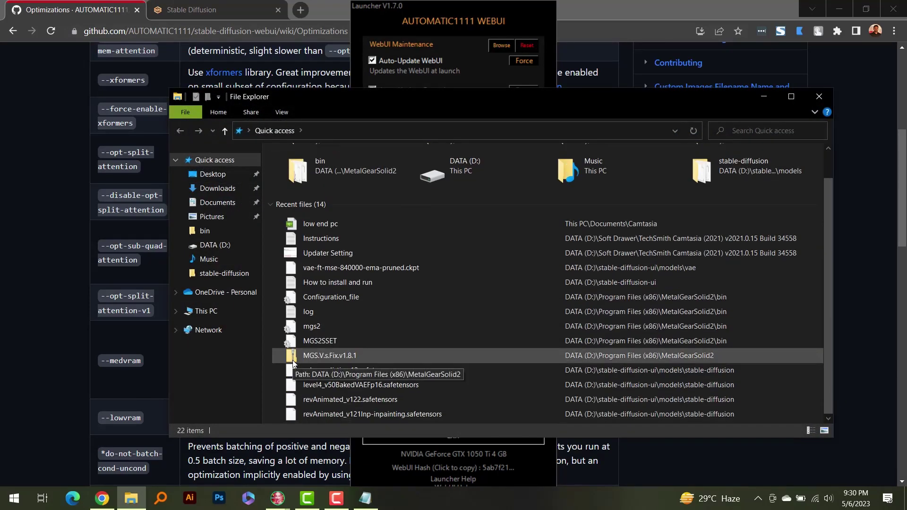
{"action": "left_click", "coordinate": [220, 312]}
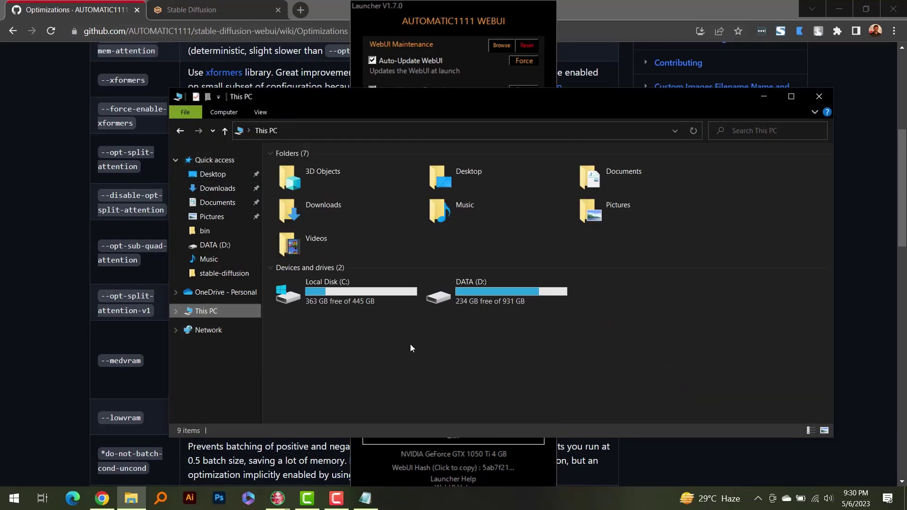
{"action": "double_click", "coordinate": [493, 286]}
{"action": "double_click", "coordinate": [344, 181]}
{"action": "double_click", "coordinate": [345, 181]}
{"action": "scroll", "coordinate": [404, 272], "scroll_direction": "down", "scroll_amount": 8}
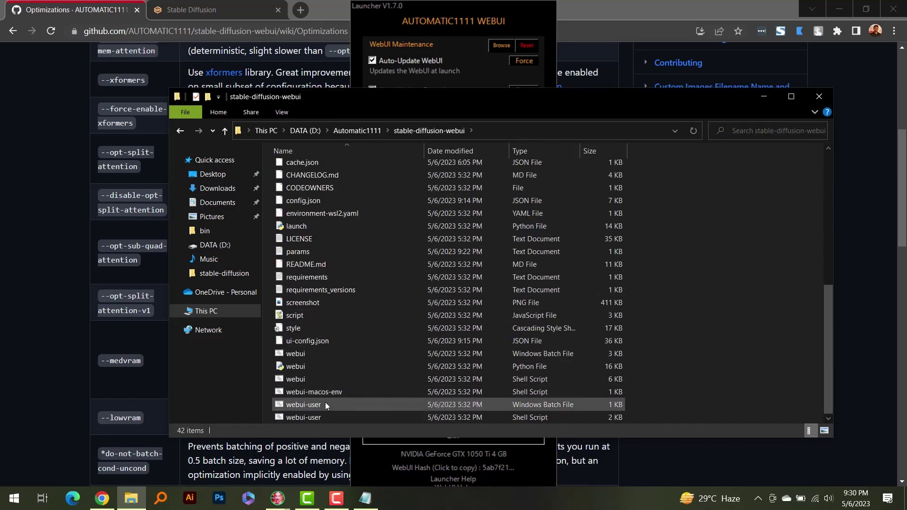
Step: Open the webui-user Windows batch file for editing in Notepad++
{"action": "left_click", "coordinate": [325, 404]}
{"action": "right_click", "coordinate": [325, 405]}
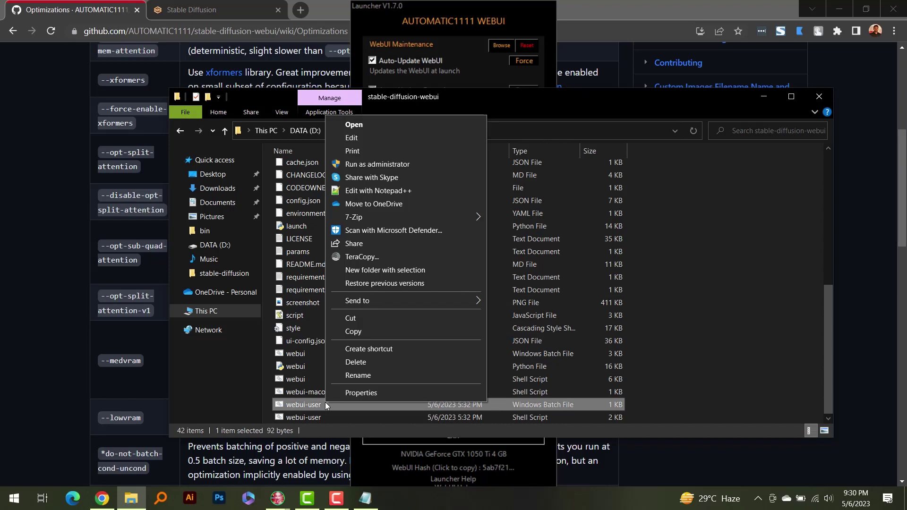
{"action": "left_click", "coordinate": [392, 190]}
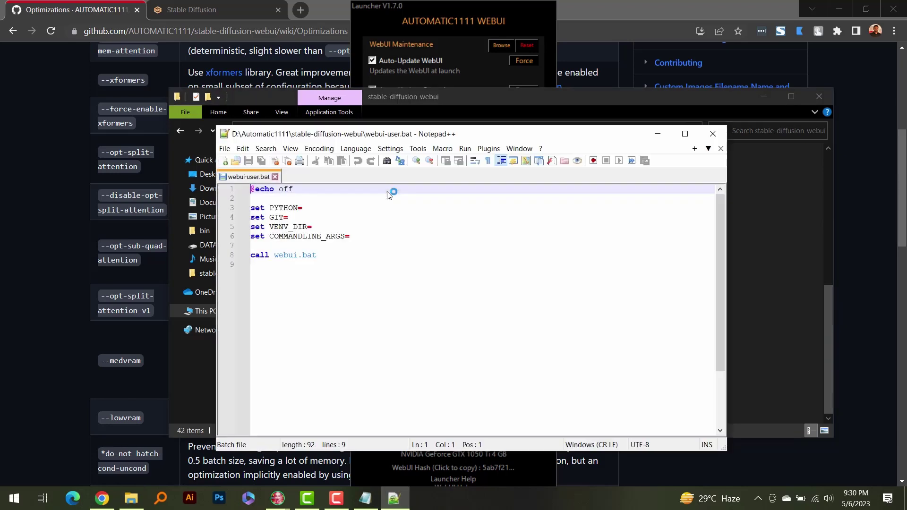
Step: Copy the --medvram argument from the GitHub Optimizations wiki page in Chrome and paste it after COMMANDLINE_ARGS= in webui-user.bat in Notepad++
{"action": "left_click", "coordinate": [352, 238]}
{"action": "left_click", "coordinate": [212, 10]}
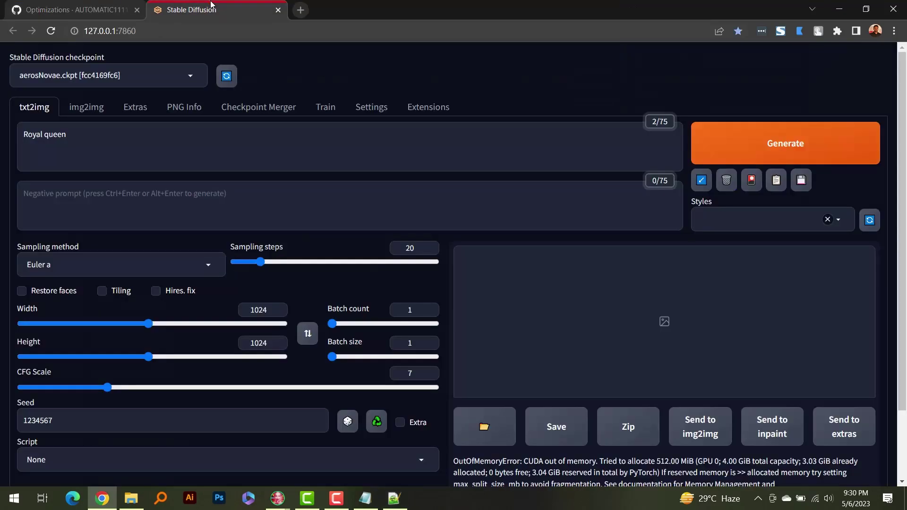
{"action": "left_click", "coordinate": [61, 18]}
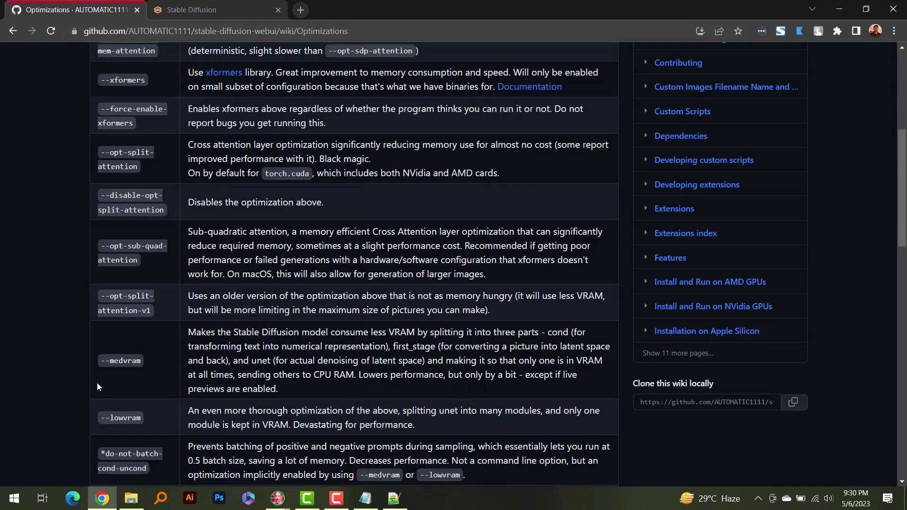
{"action": "left_click_drag", "start_coordinate": [100, 361], "coordinate": [140, 359]}
{"action": "key", "text": "ctrl+c"}
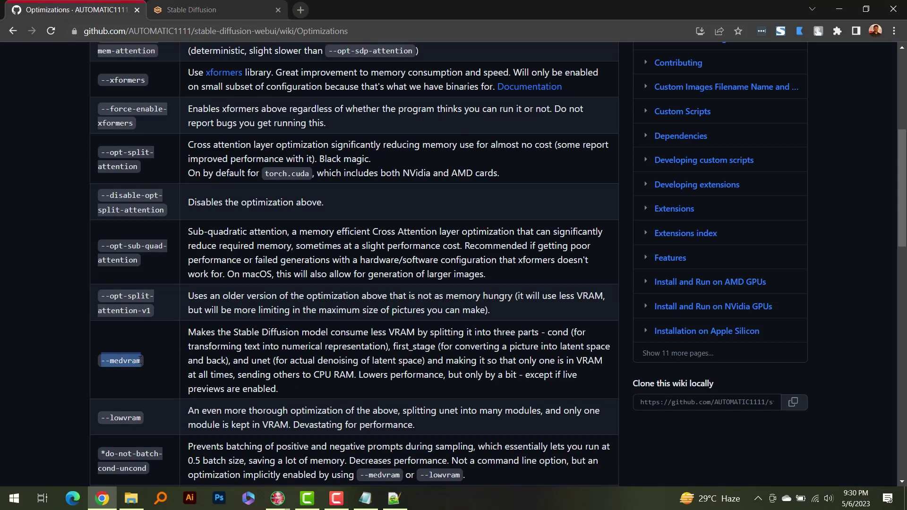
{"action": "left_click", "coordinate": [199, 10]}
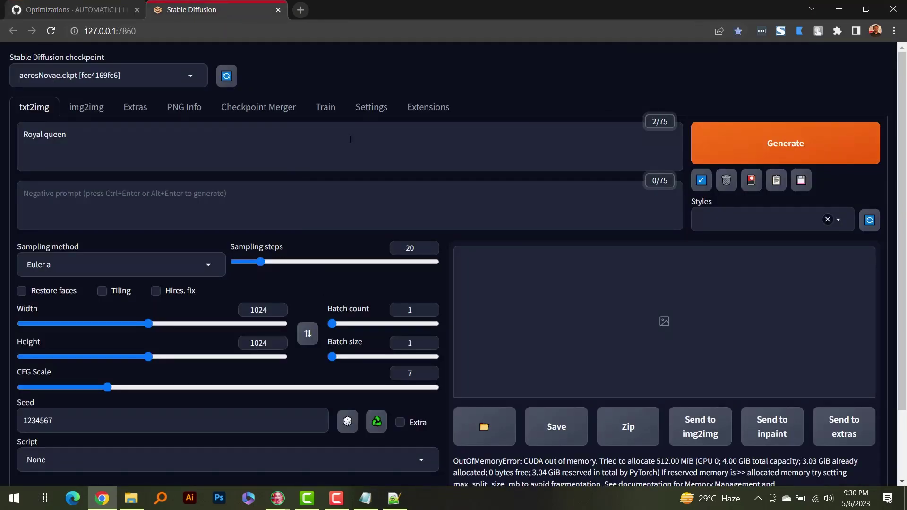
{"action": "left_click", "coordinate": [394, 498]}
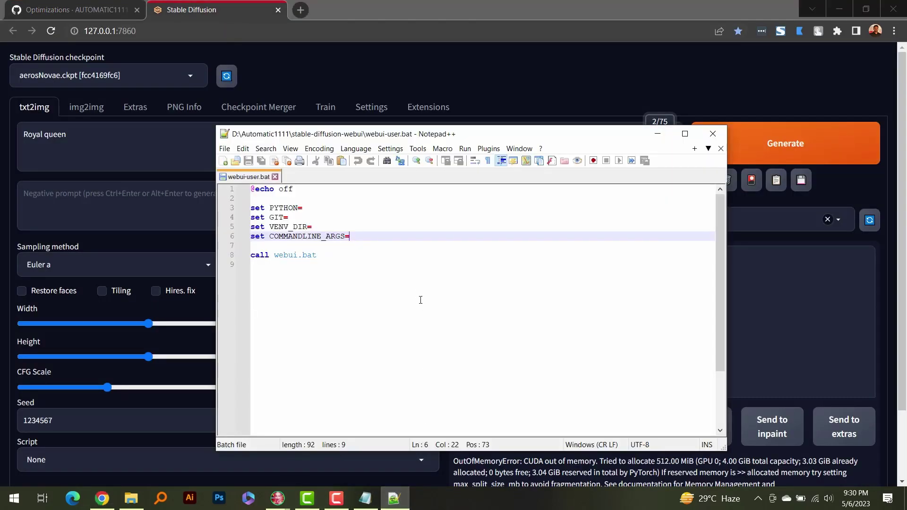
{"action": "key", "text": "ctrl+v"}
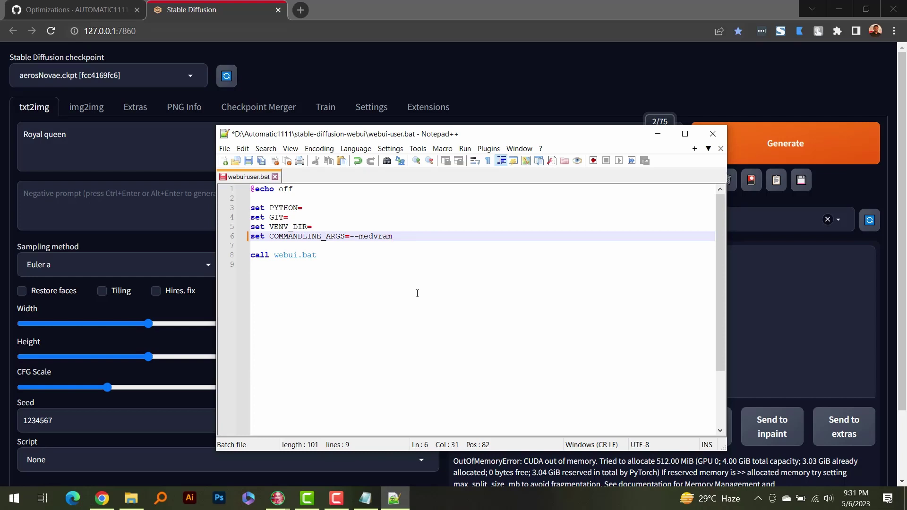
Step: Copy the --xformers argument from the Optimizations wiki page in Chrome and paste it after --medvram in webui-user.bat in Notepad++
{"action": "key", "text": "ctrl+s"}
{"action": "key", "text": "alt+F4"}
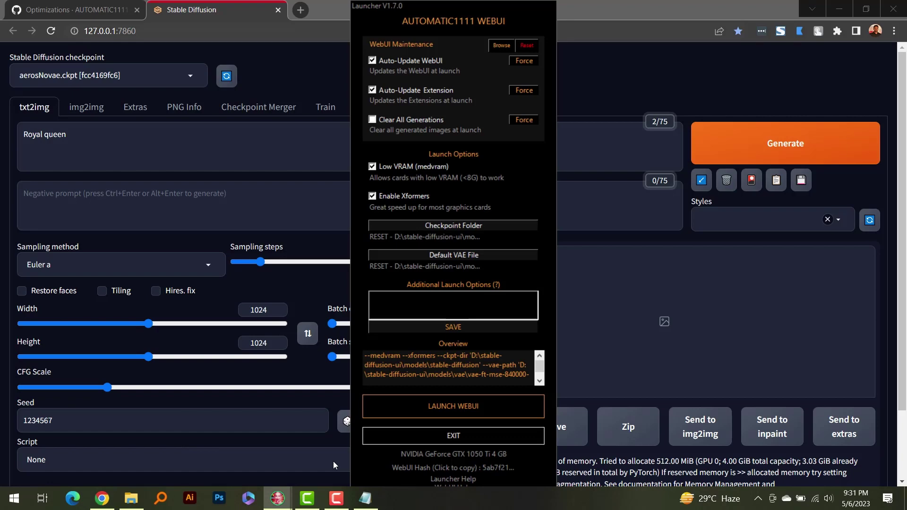
{"action": "left_click", "coordinate": [75, 10]}
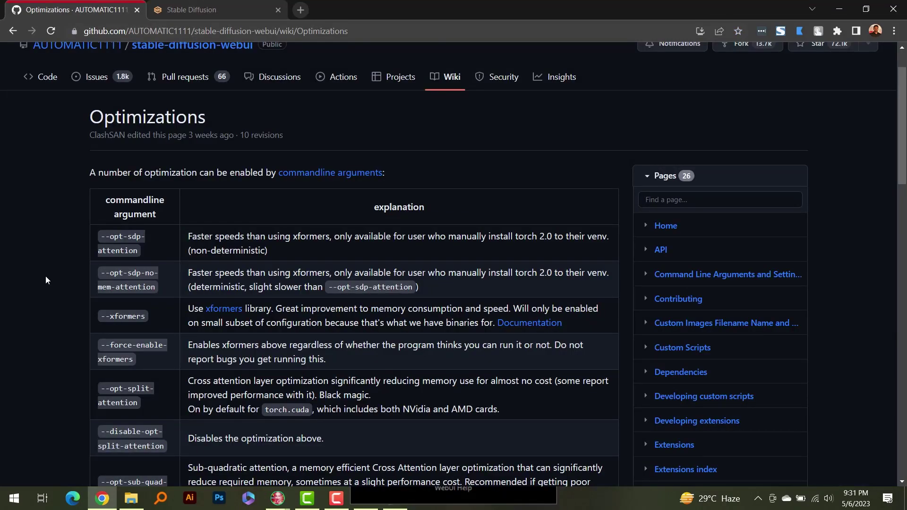
{"action": "left_click_drag", "start_coordinate": [102, 318], "coordinate": [150, 320]}
{"action": "key", "text": "ctrl+c"}
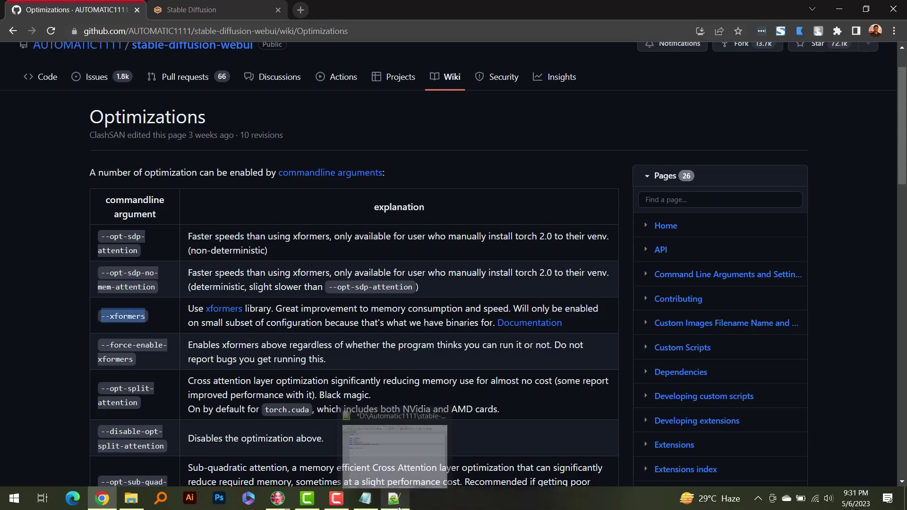
{"action": "left_click", "coordinate": [394, 499]}
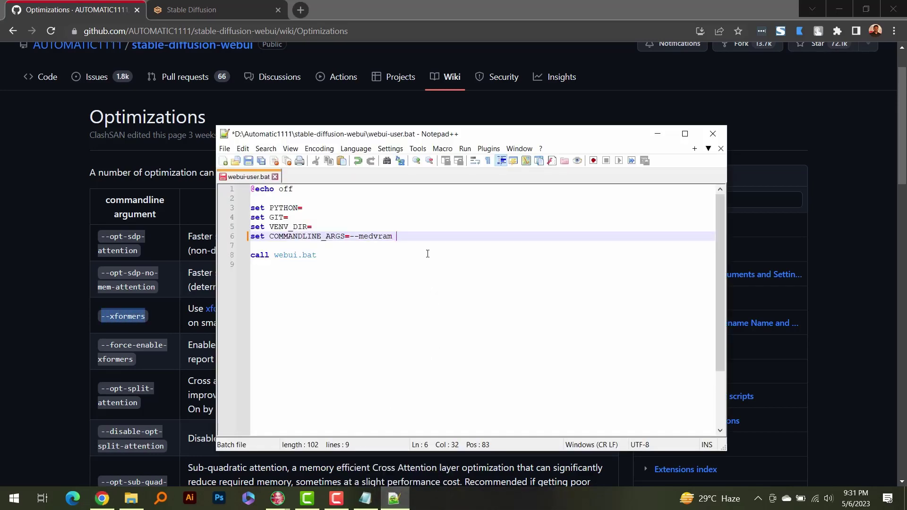
{"action": "key", "text": "ctrl+v"}
Step: Generate the "Royal queen" image at 1024 x 1024 in the Stable Diffusion WebUI
{"action": "key", "text": "F10"}
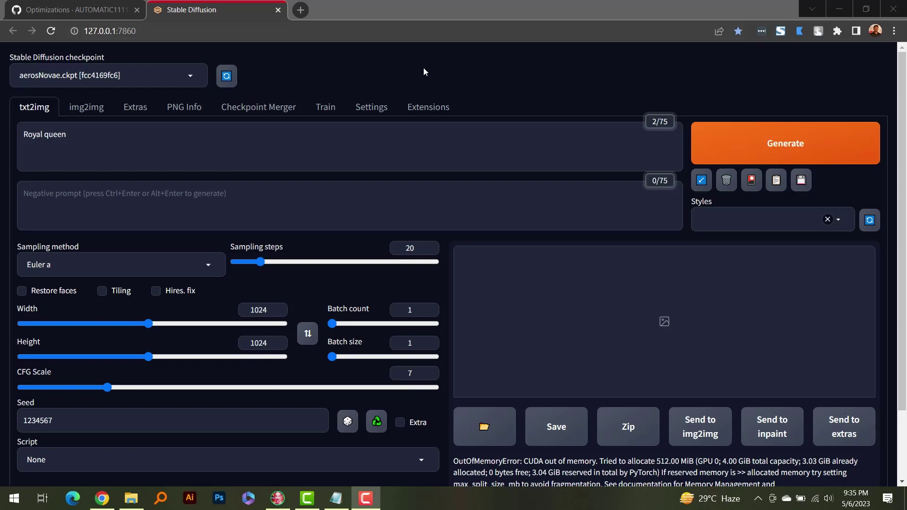
{"action": "left_click", "coordinate": [744, 135]}
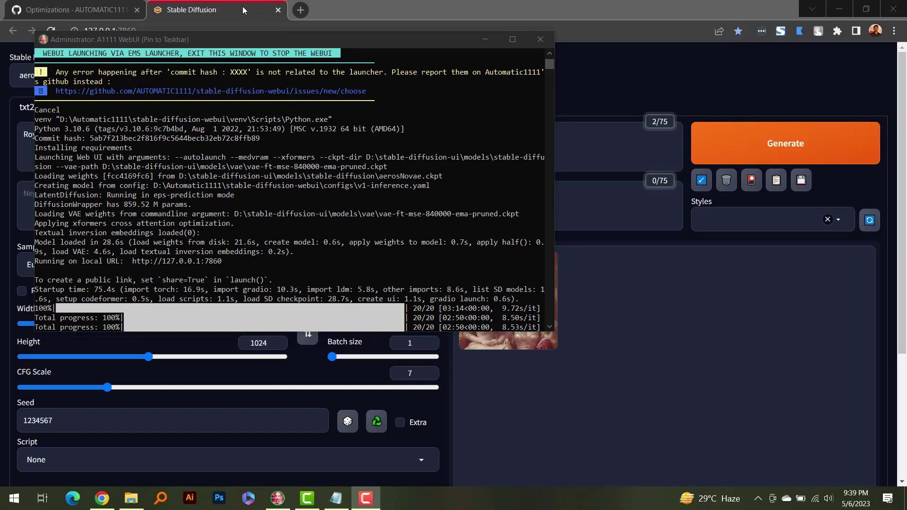
Step: Switch to the Stable Diffusion WebUI in Chrome, set width and height to 768, and generate the "Royal queen" image
{"action": "key", "text": "alt+Tab"}
{"action": "left_click", "coordinate": [505, 295]}
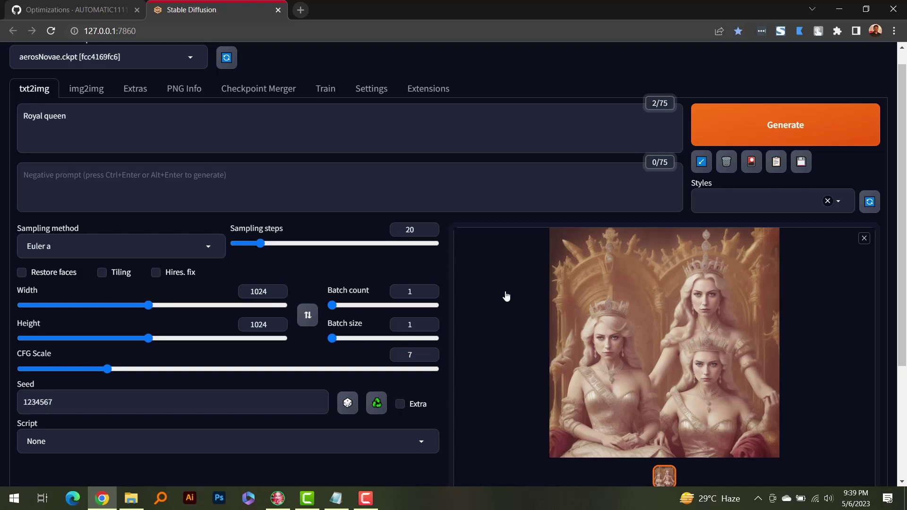
{"action": "scroll", "coordinate": [490, 372], "scroll_direction": "down", "scroll_amount": 4}
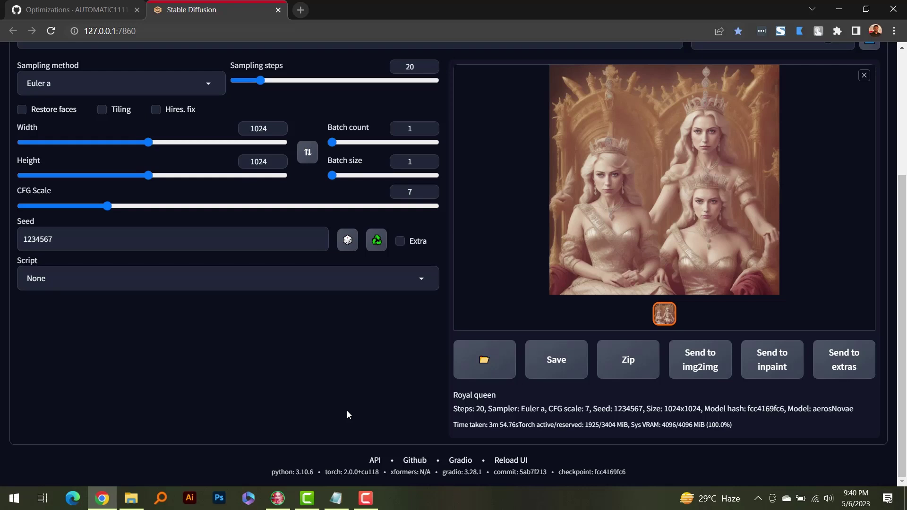
{"action": "scroll", "coordinate": [347, 415], "scroll_direction": "up", "scroll_amount": 1}
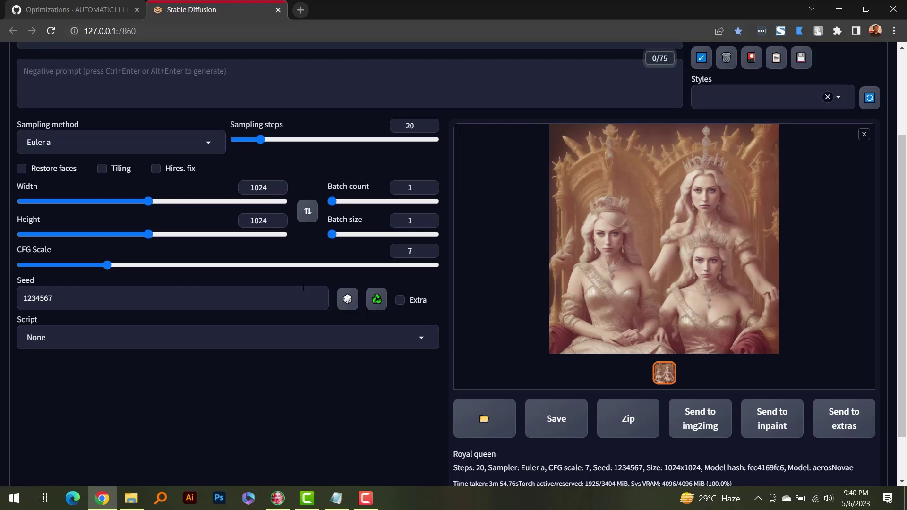
{"action": "left_click_drag", "start_coordinate": [272, 187], "coordinate": [218, 190]}
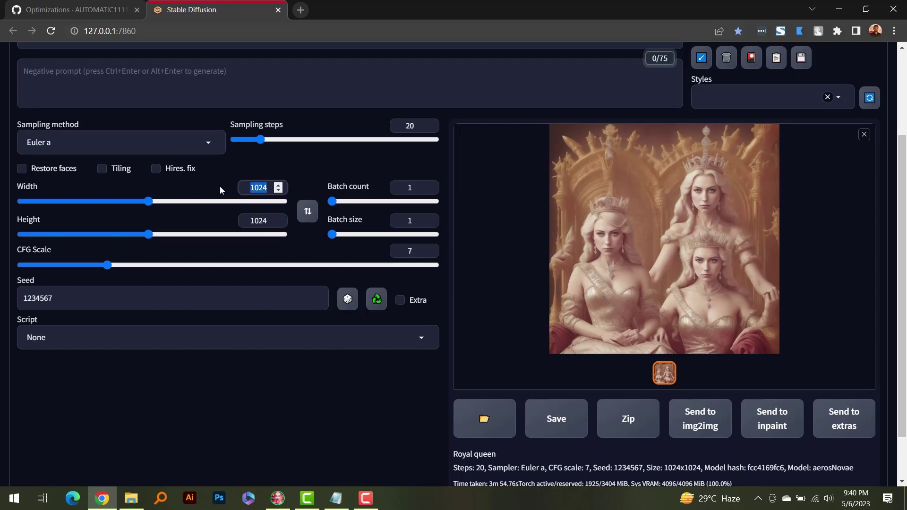
{"action": "type", "text": "768"}
{"action": "key", "text": "Tab"}
{"action": "type", "text": "768"}
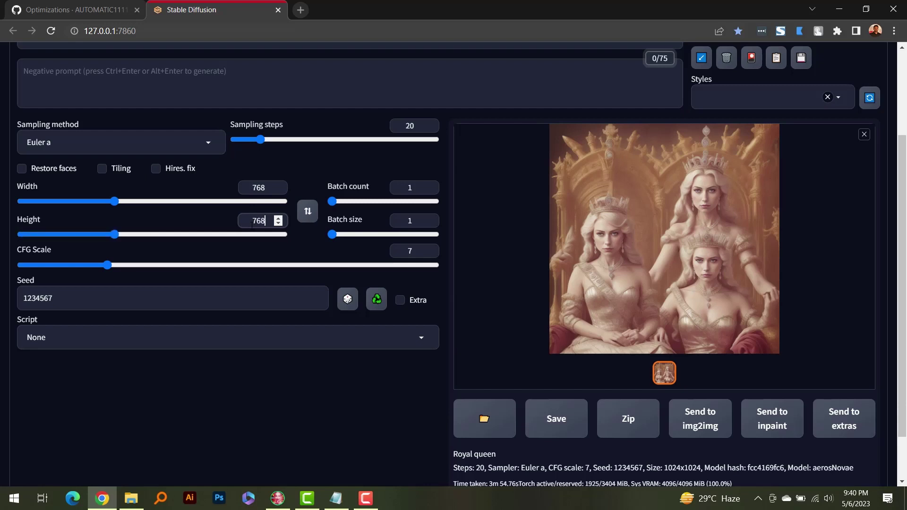
{"action": "scroll", "coordinate": [300, 226], "scroll_direction": "up", "scroll_amount": 3}
{"action": "left_click", "coordinate": [774, 145]}
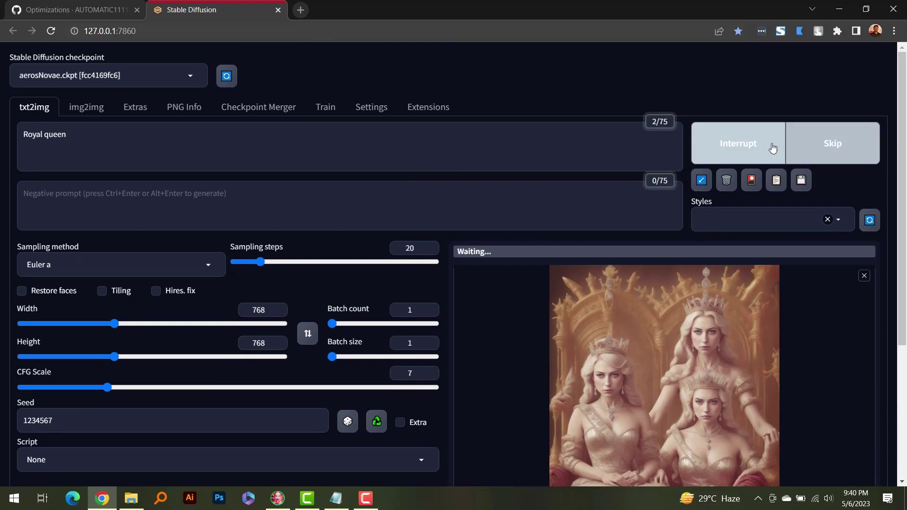
Step: Record 3m 54s as the time with optimization for the 1024 resolution in the Notepad comparison table
{"action": "key", "text": "alt+Tab"}
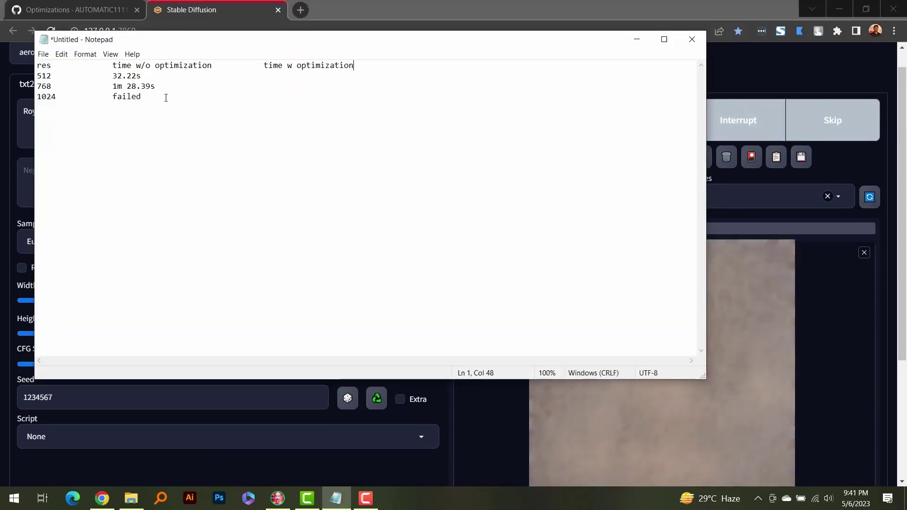
{"action": "left_click", "coordinate": [162, 99]}
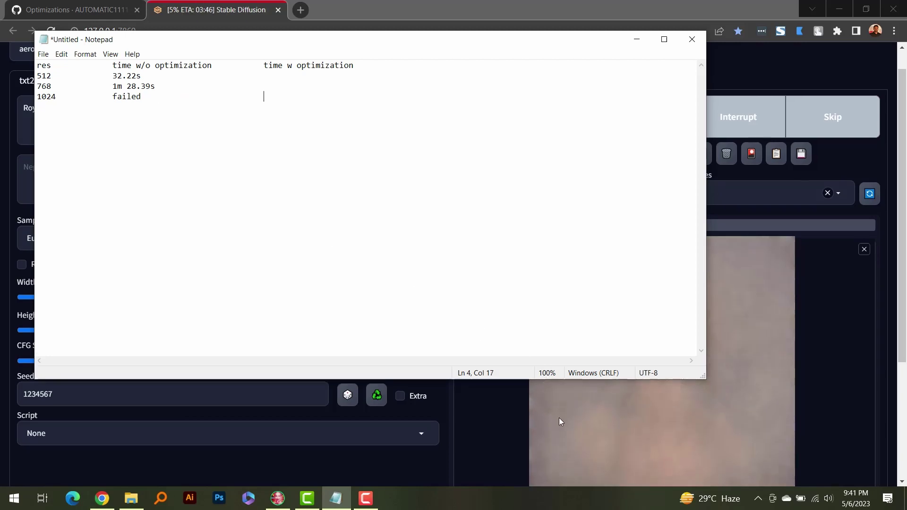
{"action": "scroll", "coordinate": [559, 417], "scroll_direction": "down", "scroll_amount": 4}
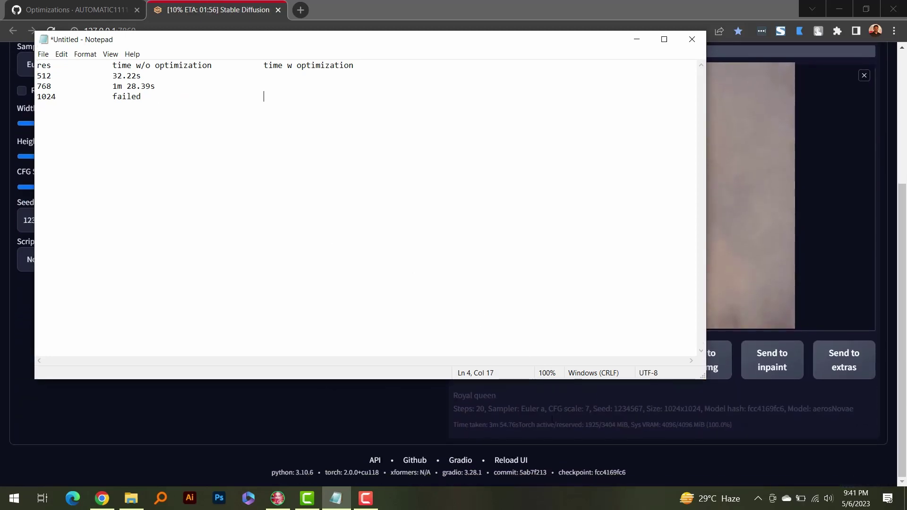
{"action": "scroll", "coordinate": [560, 418], "scroll_direction": "up", "scroll_amount": 4}
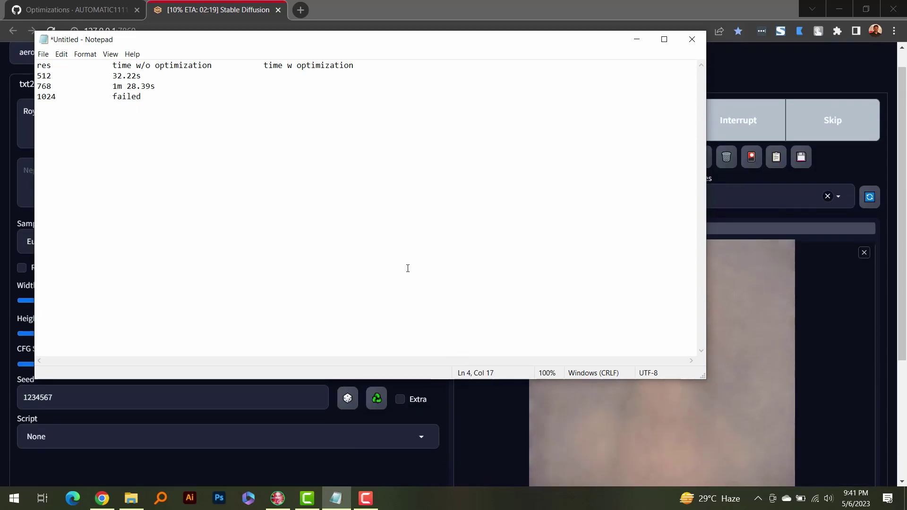
{"action": "type", "text": "3m"}
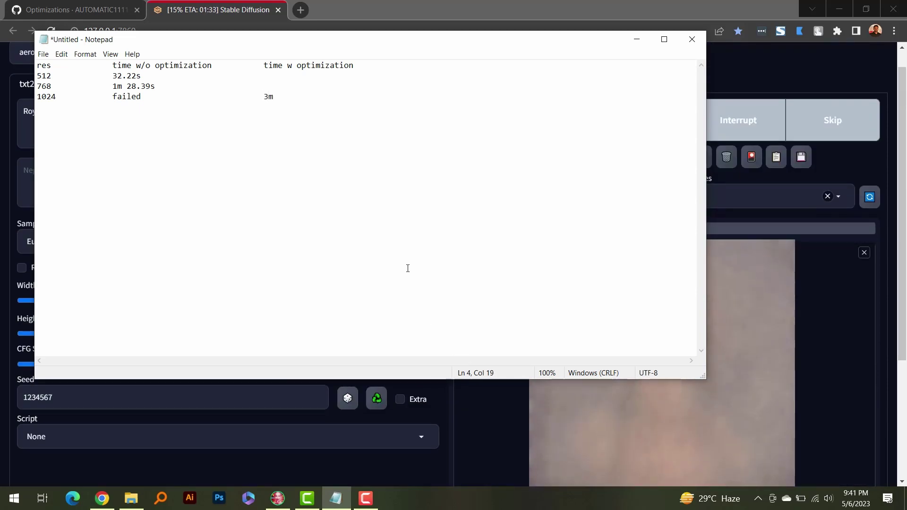
{"action": "type", "text": " 54s"}
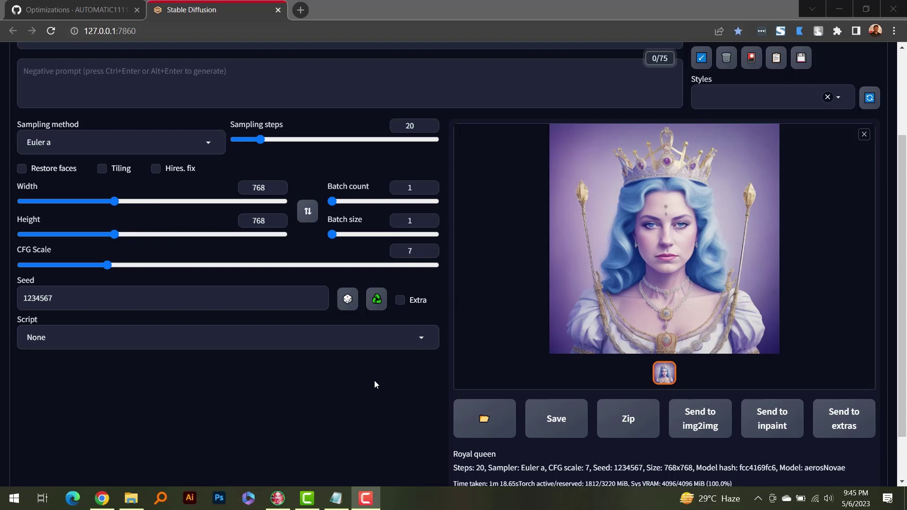
Step: Check the 768 x 768 generation time and record 1m 18s under "time w optimization" in the Notepad table
{"action": "scroll", "coordinate": [374, 384], "scroll_direction": "up", "scroll_amount": 3}
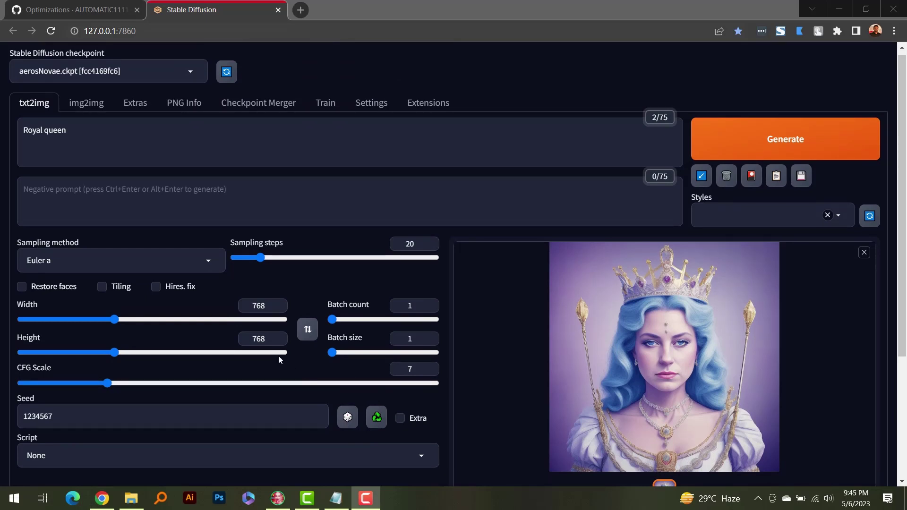
{"action": "scroll", "coordinate": [622, 431], "scroll_direction": "down", "scroll_amount": 2}
{"action": "scroll", "coordinate": [622, 432], "scroll_direction": "down", "scroll_amount": 3}
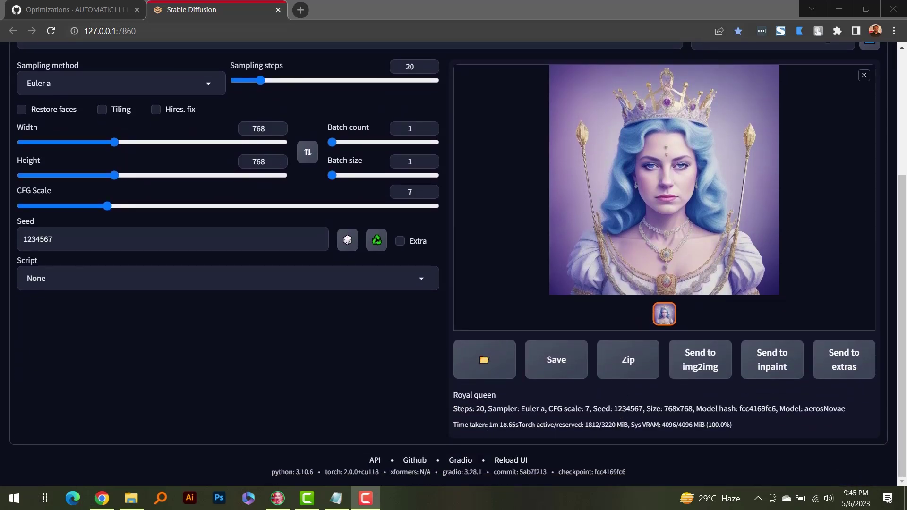
{"action": "left_click", "coordinate": [334, 502]}
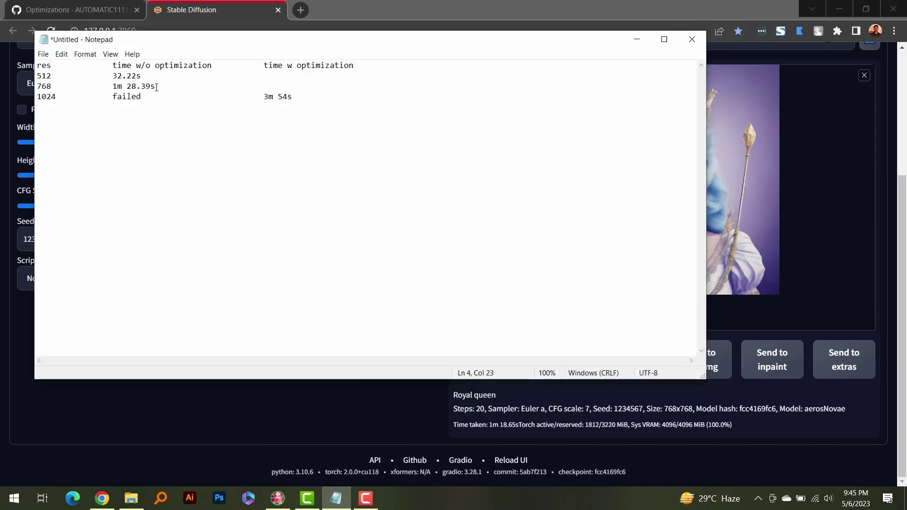
{"action": "left_click", "coordinate": [260, 85]}
{"action": "key", "text": "Tab"}
{"action": "key", "text": "Tab"}
{"action": "key", "text": "Tab"}
{"action": "type", "text": "1m 18s"}
Step: Return to the Stable Diffusion WebUI in Chrome and generate the "Royal queen" image at 512 x 512
{"action": "left_click", "coordinate": [185, 13]}
{"action": "scroll", "coordinate": [288, 215], "scroll_direction": "up", "scroll_amount": 2}
{"action": "scroll", "coordinate": [288, 215], "scroll_direction": "up", "scroll_amount": 3}
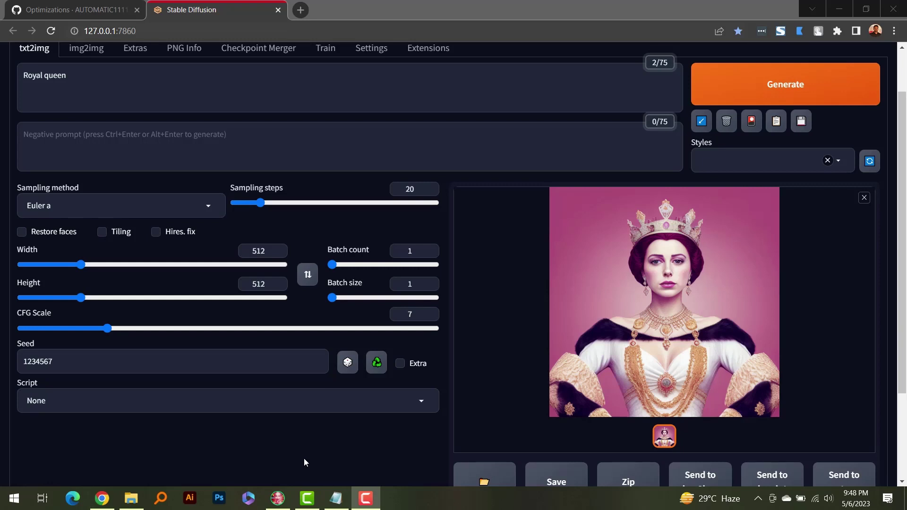
Step: Check the 512 x 512 generation time and enter 31.22 under "time w optimization" in the Notepad table
{"action": "scroll", "coordinate": [313, 447], "scroll_direction": "down", "scroll_amount": 3}
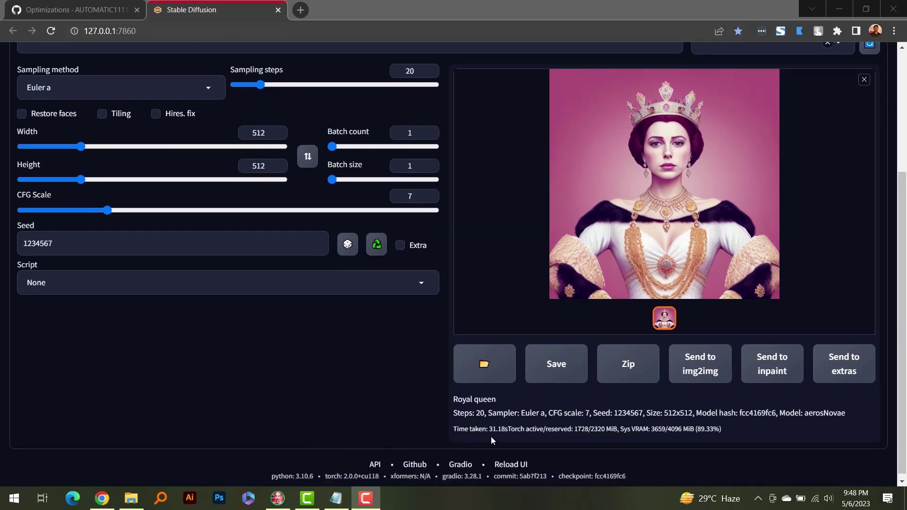
{"action": "left_click", "coordinate": [336, 499]}
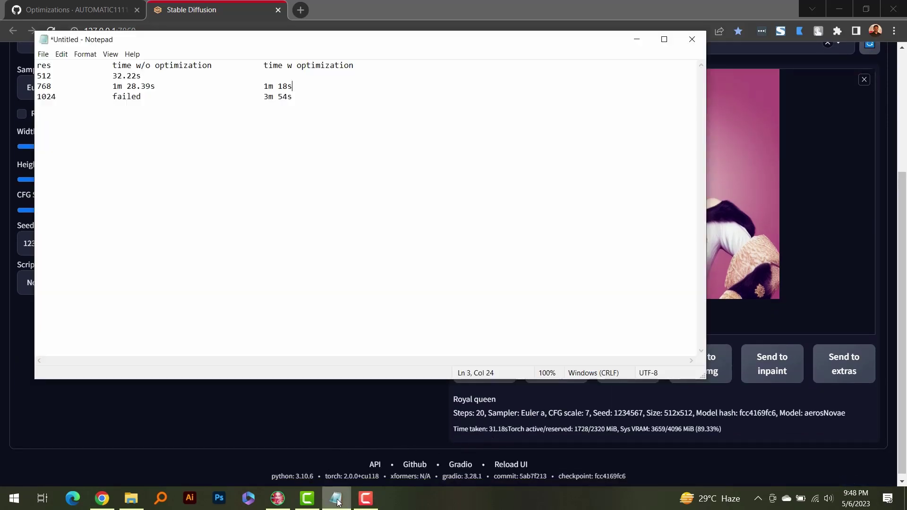
{"action": "left_click", "coordinate": [270, 73]}
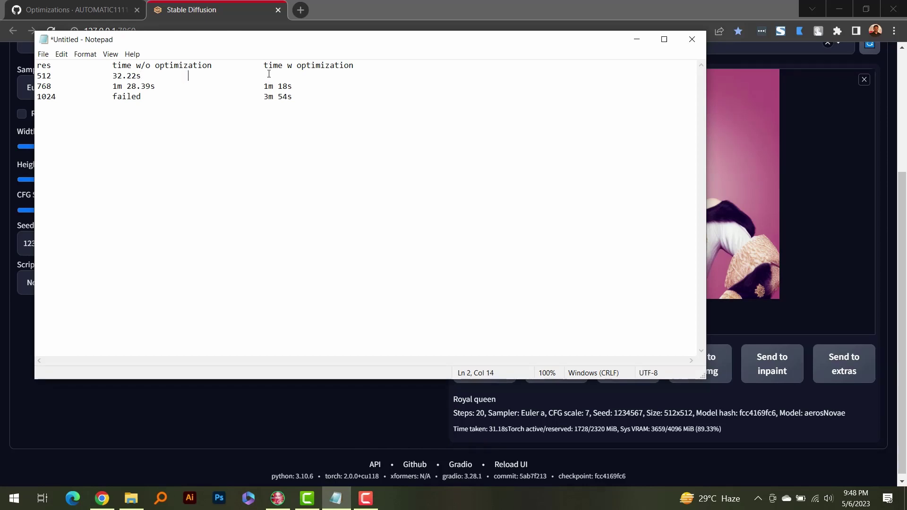
{"action": "key", "text": "Tab"}
{"action": "key", "text": "Tab"}
{"action": "key", "text": "Tab"}
{"action": "key", "text": "Tab"}
{"action": "type", "text": "31.22"}
Step: Switch to the Stable Diffusion WebUI in Chrome and view the available sampling methods, keeping Euler a selected
{"action": "left_click", "coordinate": [187, 13]}
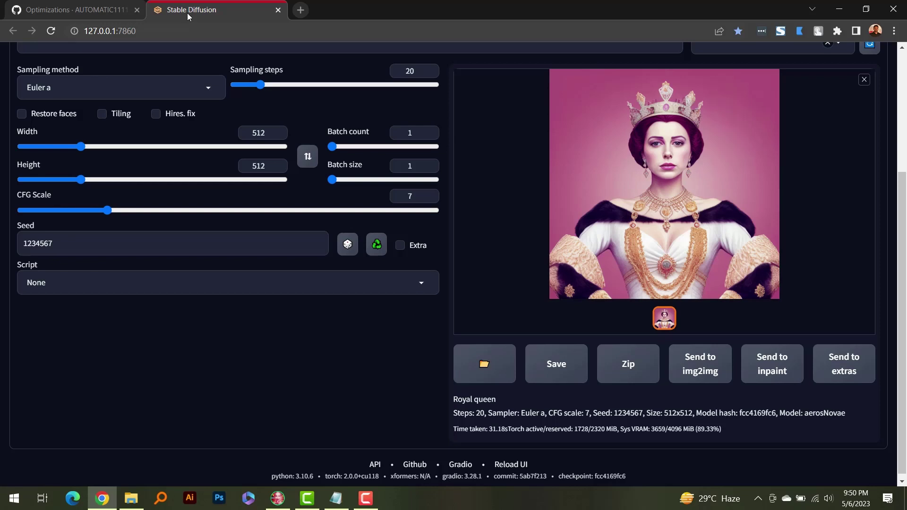
{"action": "left_click", "coordinate": [211, 90]}
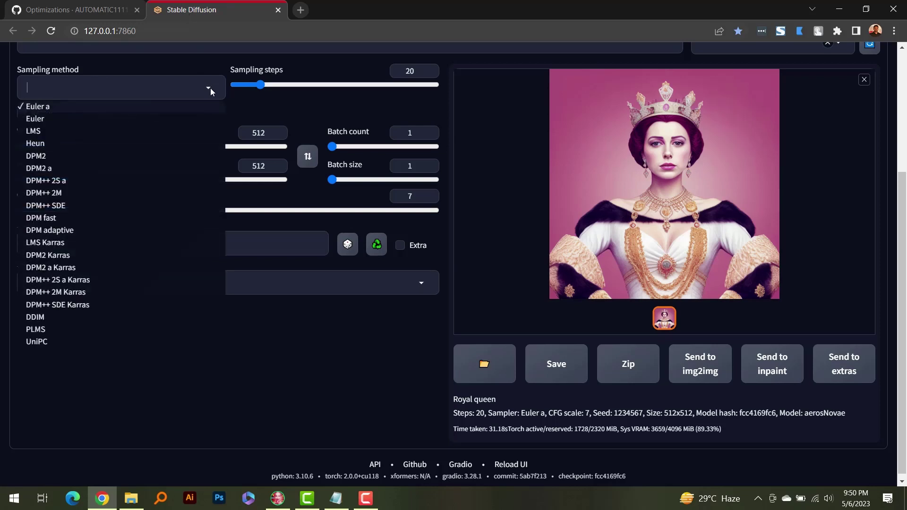
{"action": "left_click", "coordinate": [282, 349]}
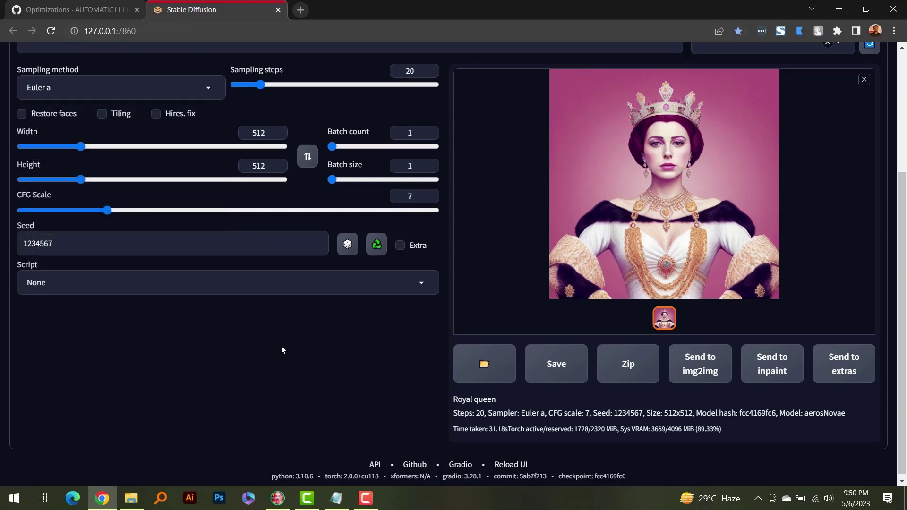